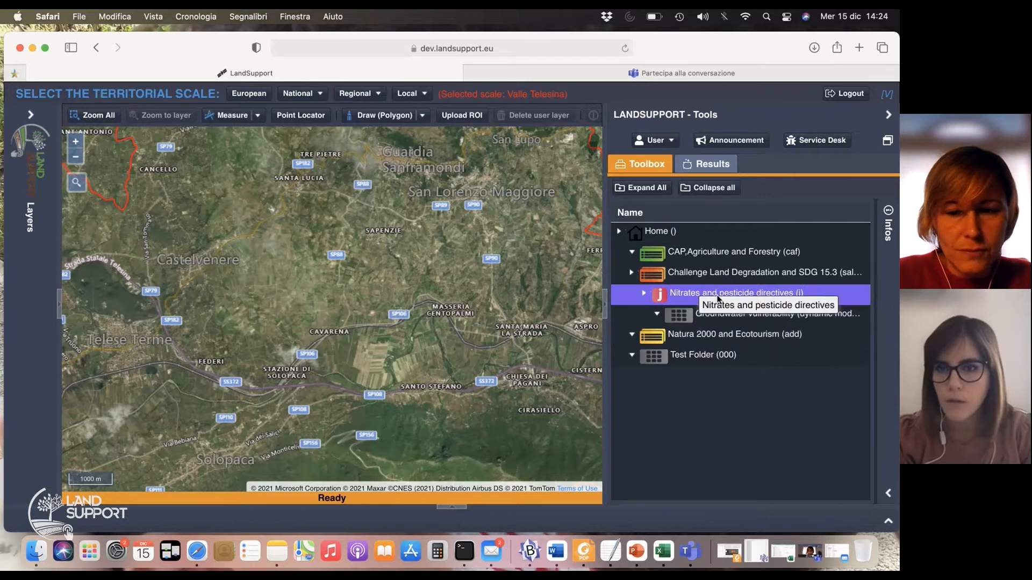
# Open the Pesticide fate model under Groundwater vulnerability and choose iEMSs2020 as its ROI
pyautogui.click(657, 315)
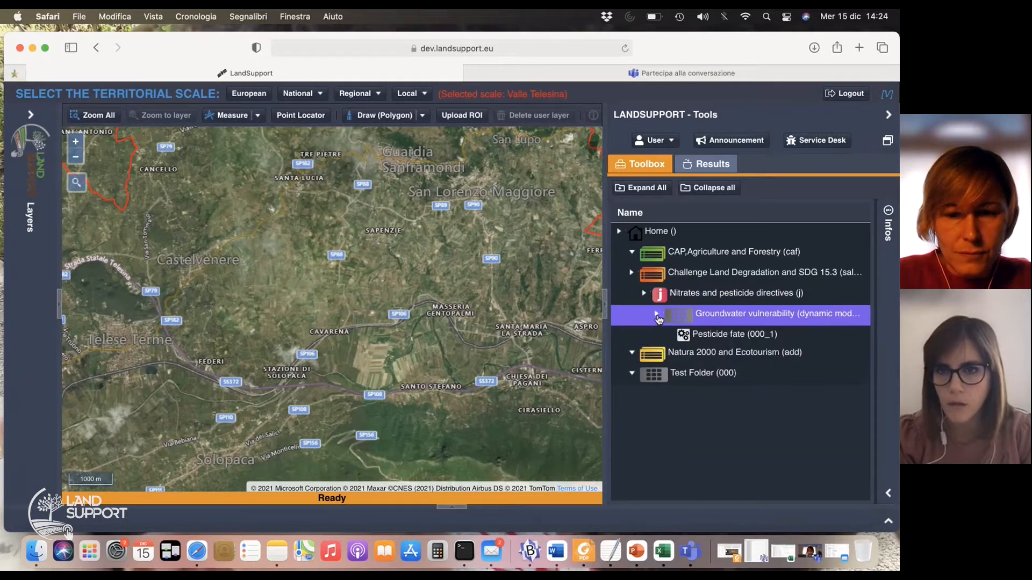
pyautogui.doubleClick(734, 337)
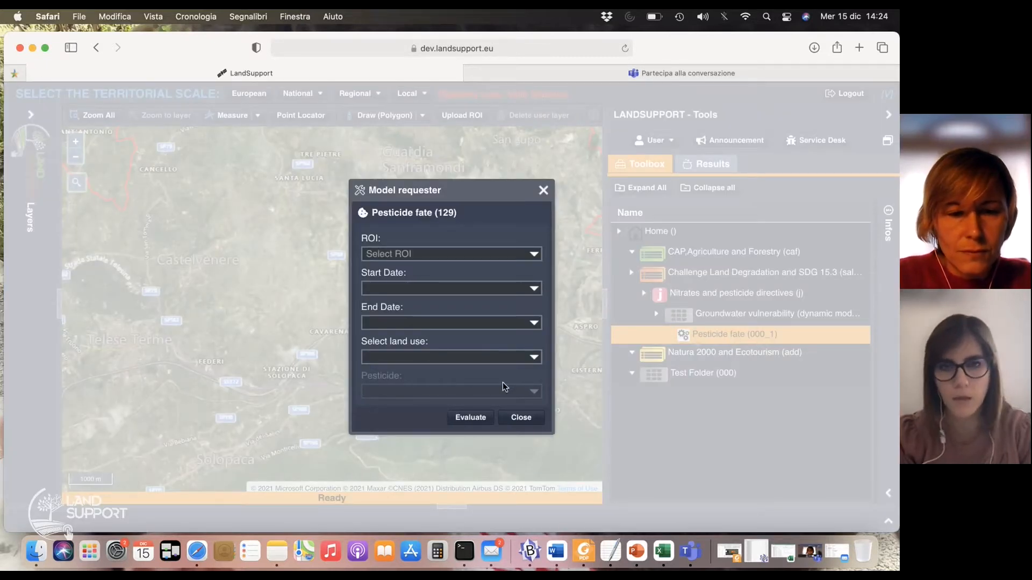
pyautogui.click(535, 254)
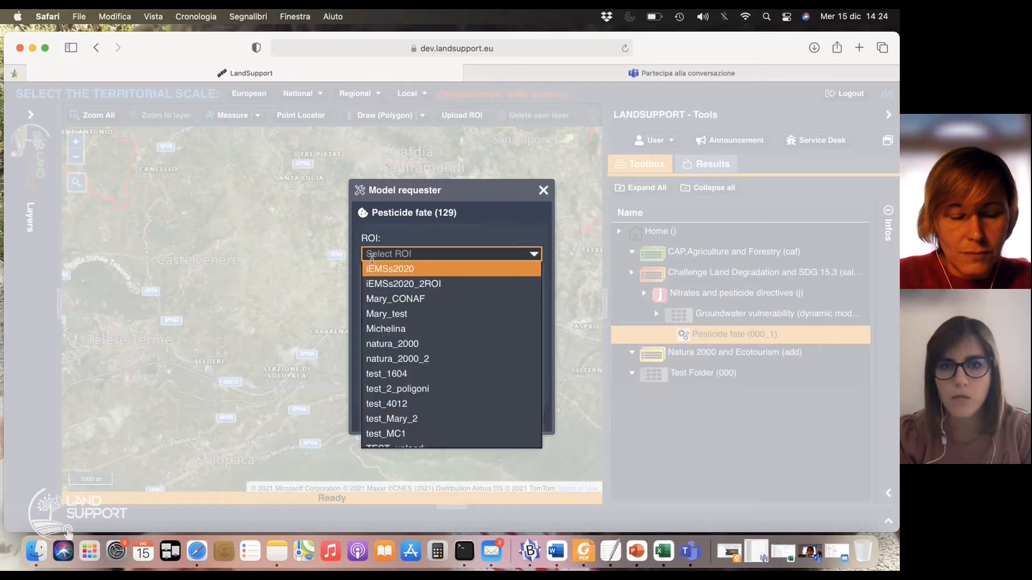
pyautogui.click(381, 270)
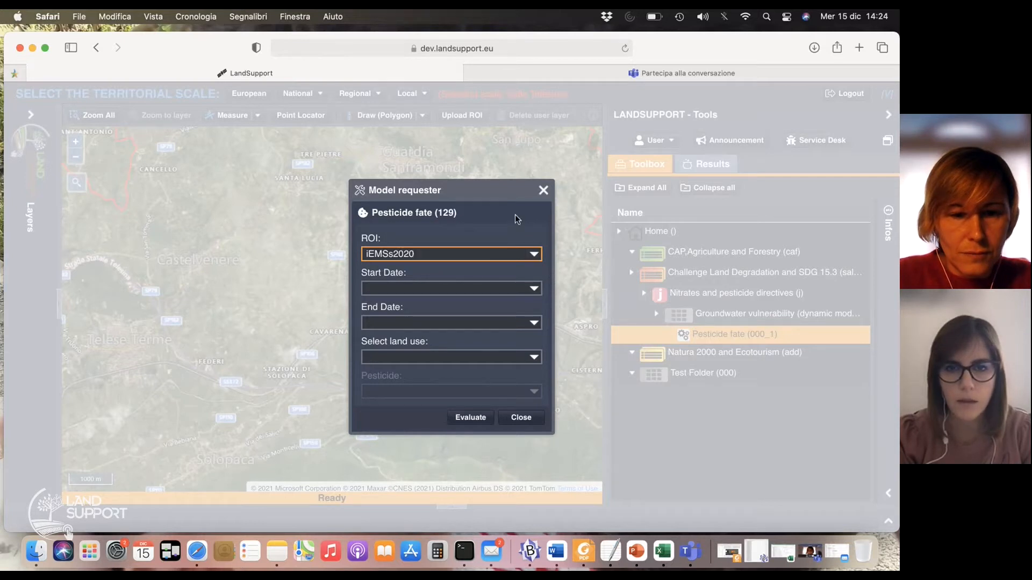
# Set the model's simulation period with start date 2008 and end date 2009
pyautogui.click(535, 290)
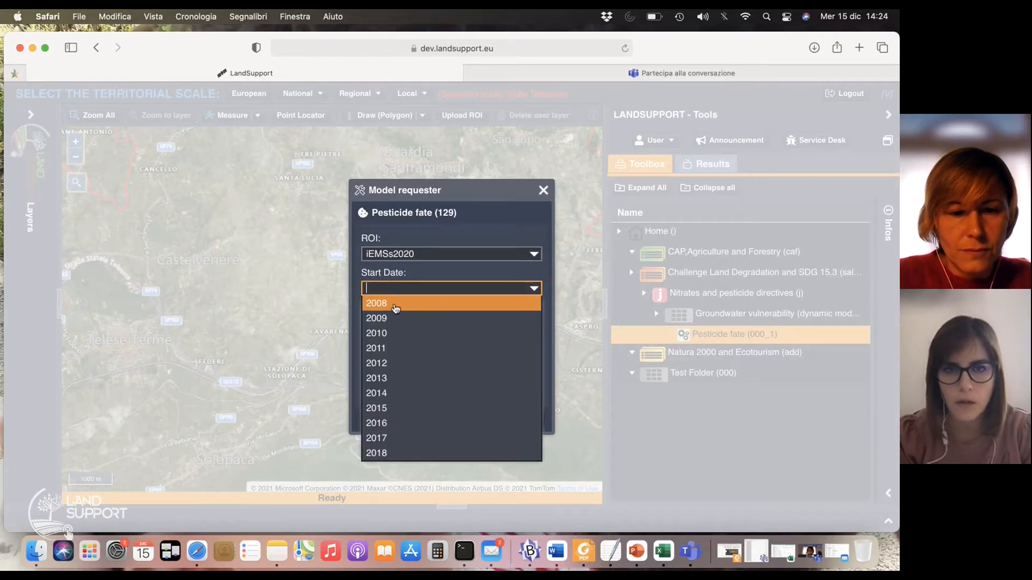
pyautogui.click(396, 308)
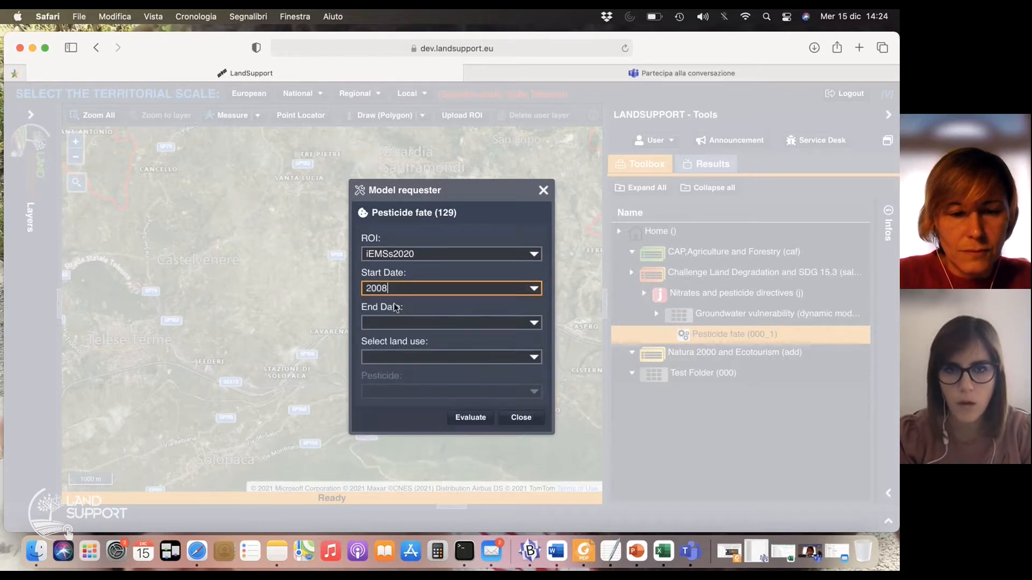
pyautogui.click(535, 323)
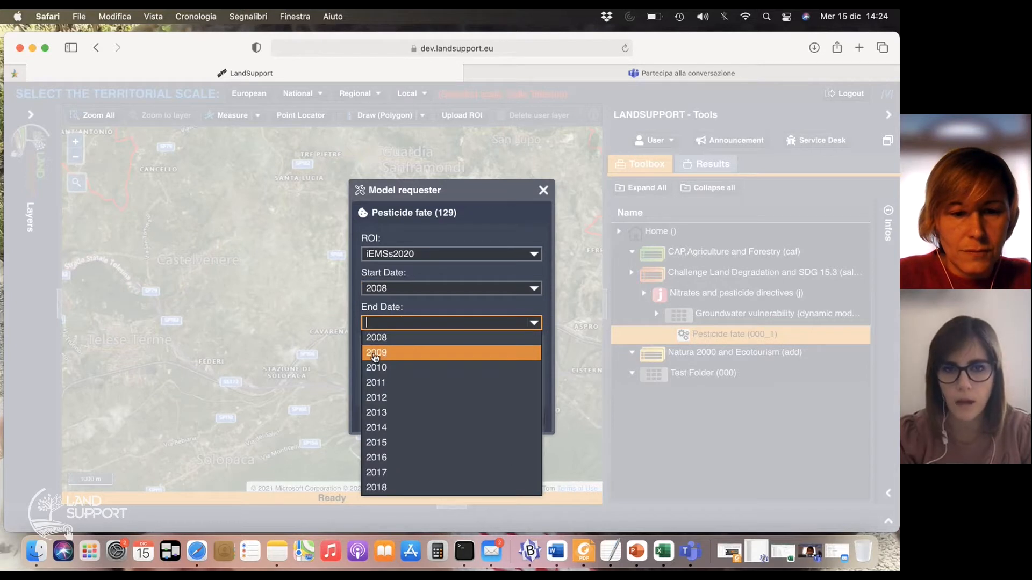
pyautogui.click(375, 354)
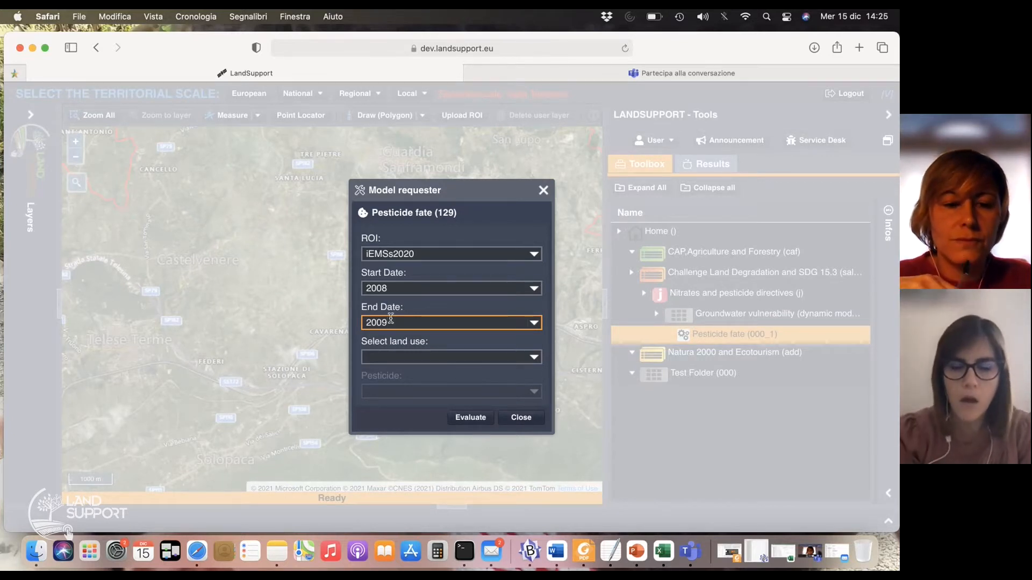
# Choose Wheat as land use and Deltamethrin as pesticide, and run the model evaluation
pyautogui.click(534, 357)
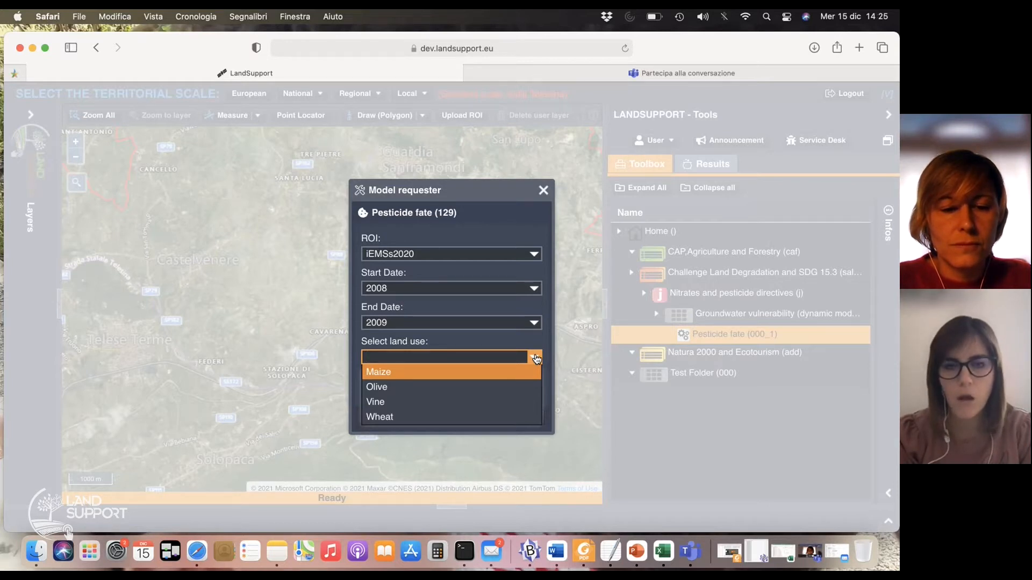
pyautogui.click(468, 418)
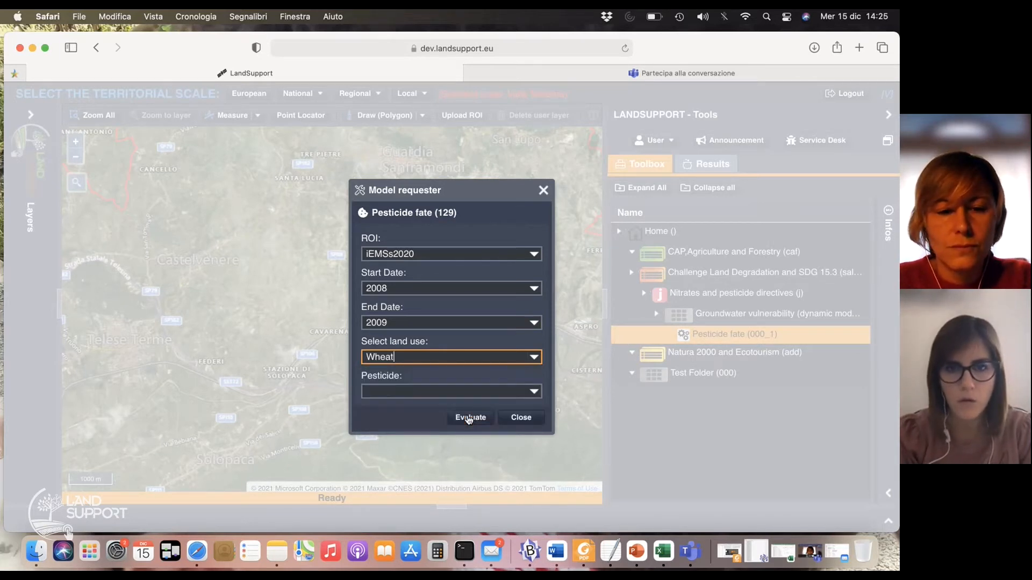
pyautogui.click(537, 394)
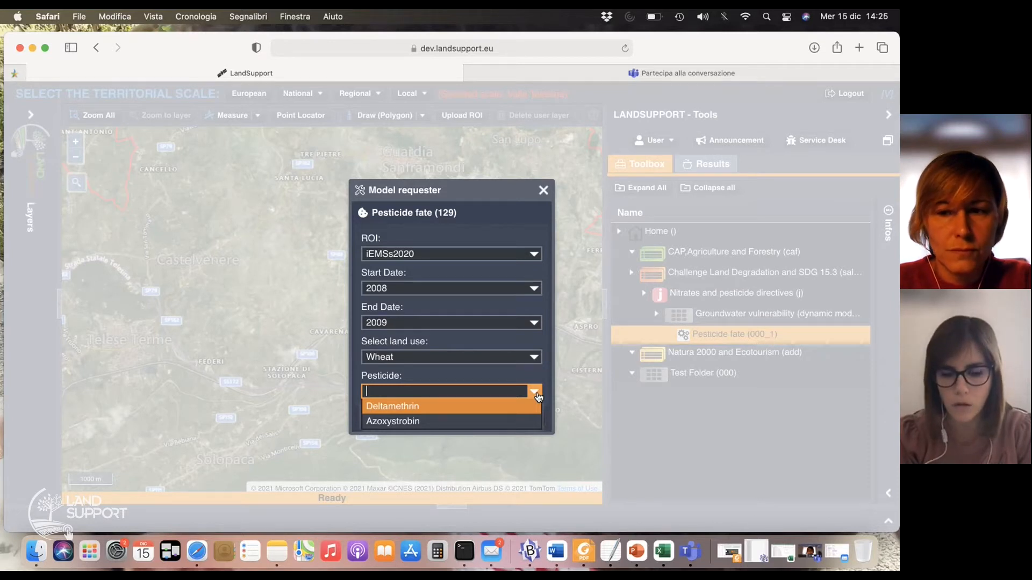
pyautogui.click(482, 406)
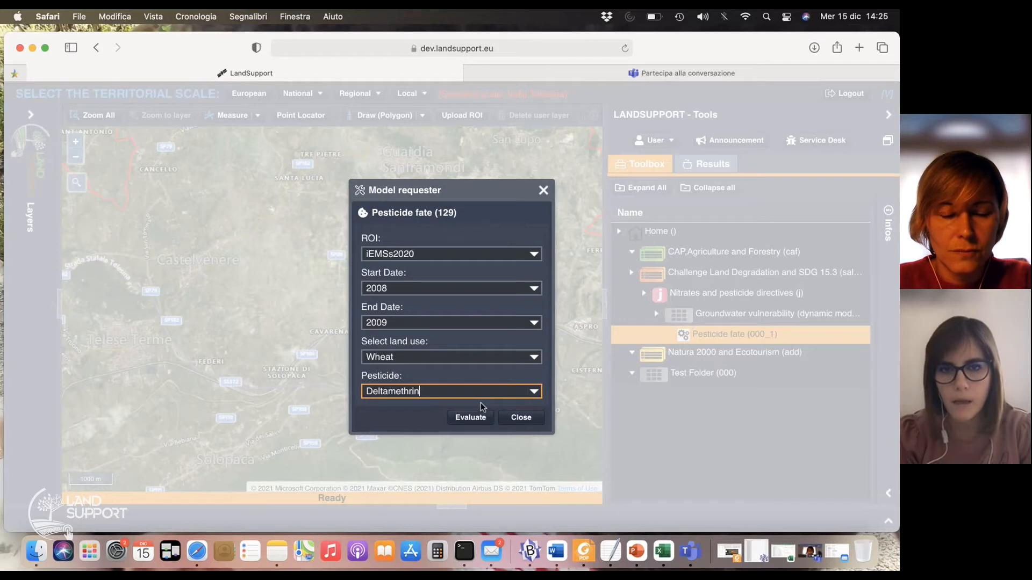
pyautogui.click(478, 418)
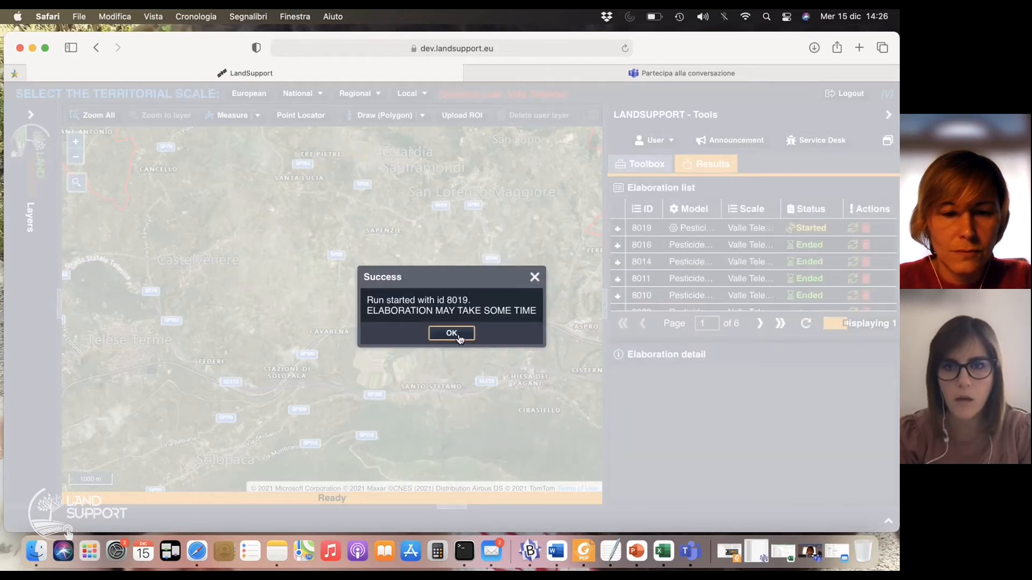
pyautogui.click(460, 335)
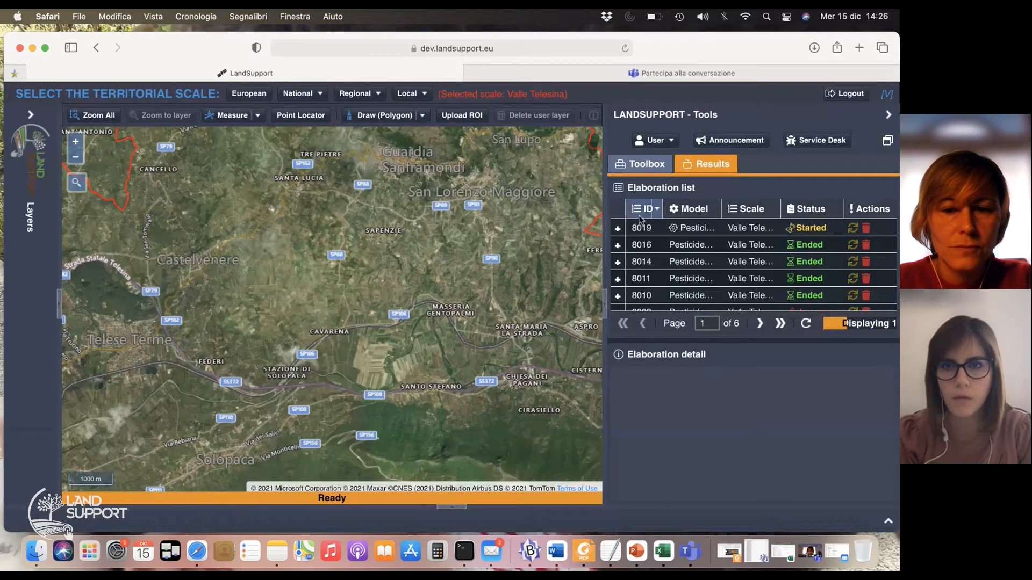
# Open the details of elaboration 8011 and add its Soluti_8011 vector layer to the map
pyautogui.click(654, 263)
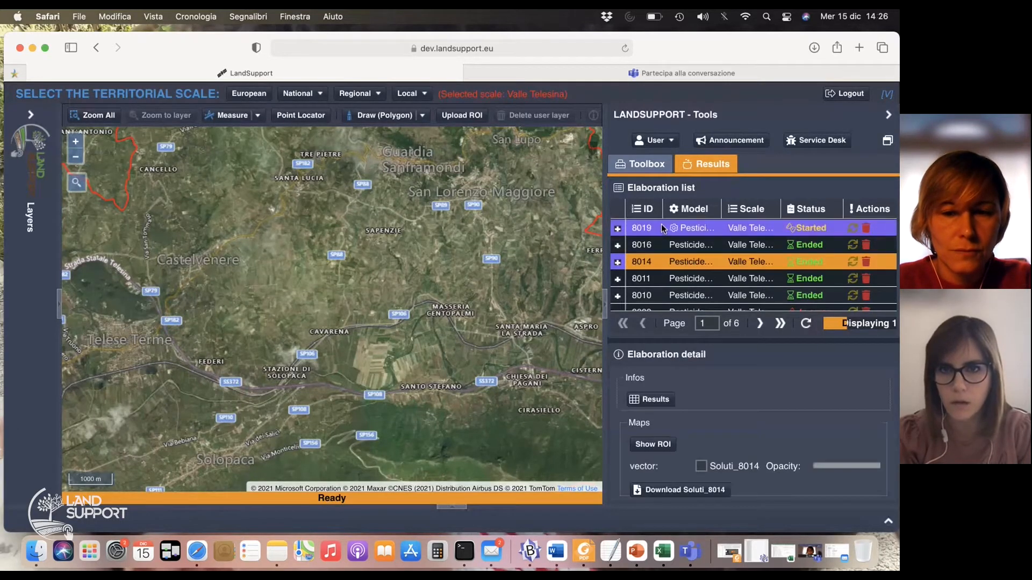
pyautogui.click(646, 279)
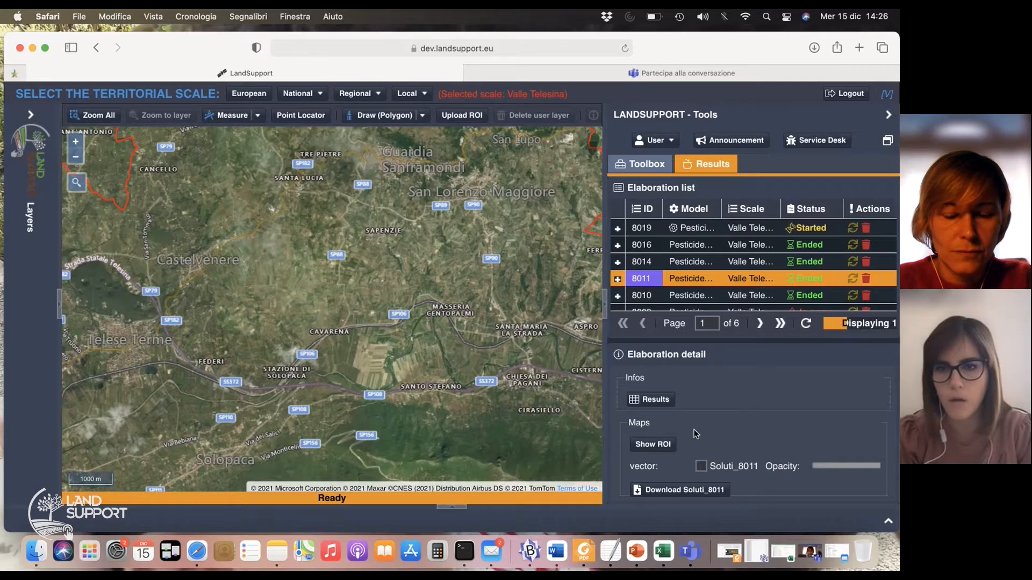
pyautogui.scroll(-1, 699, 462)
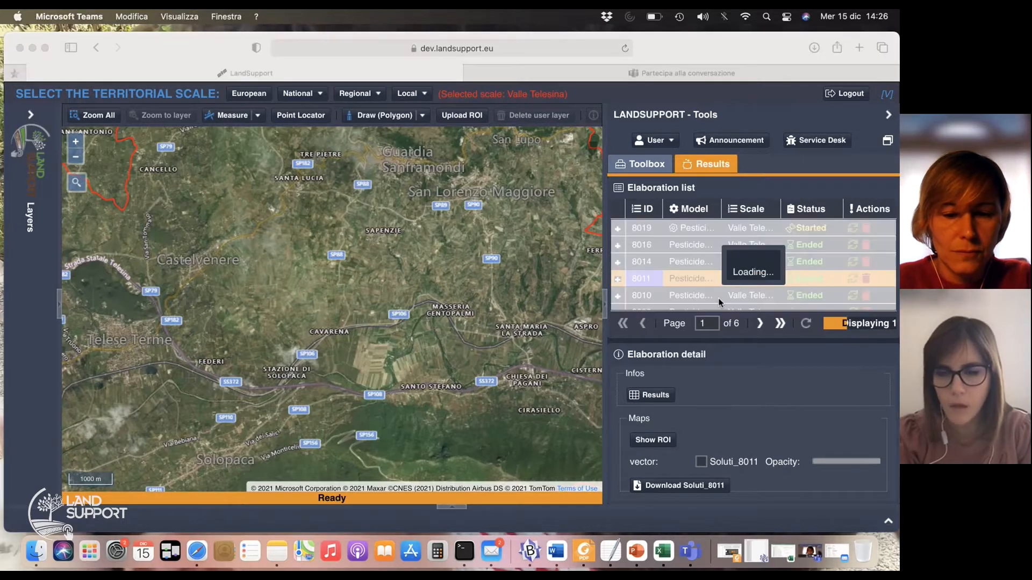
pyautogui.click(627, 277)
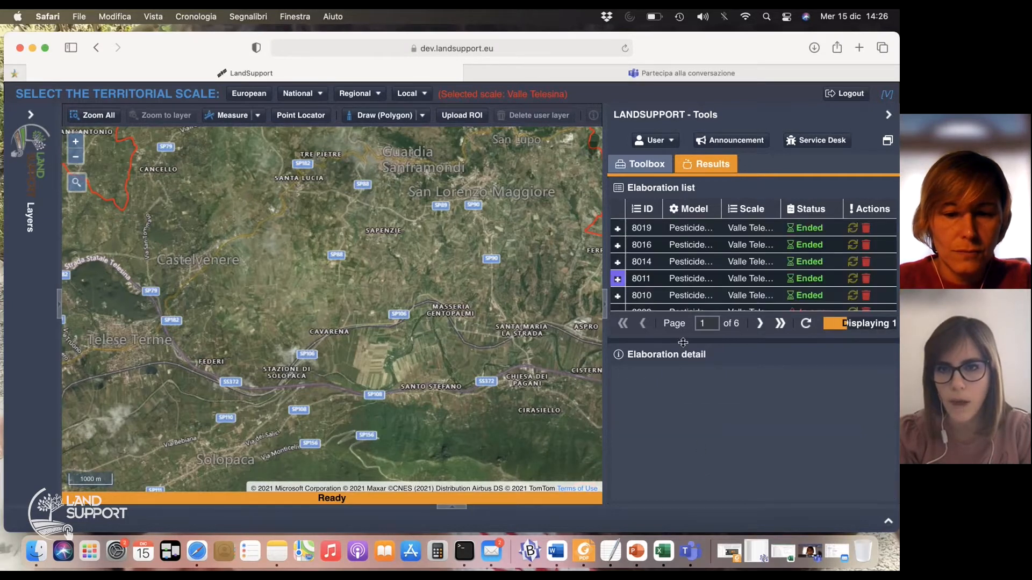
pyautogui.click(633, 277)
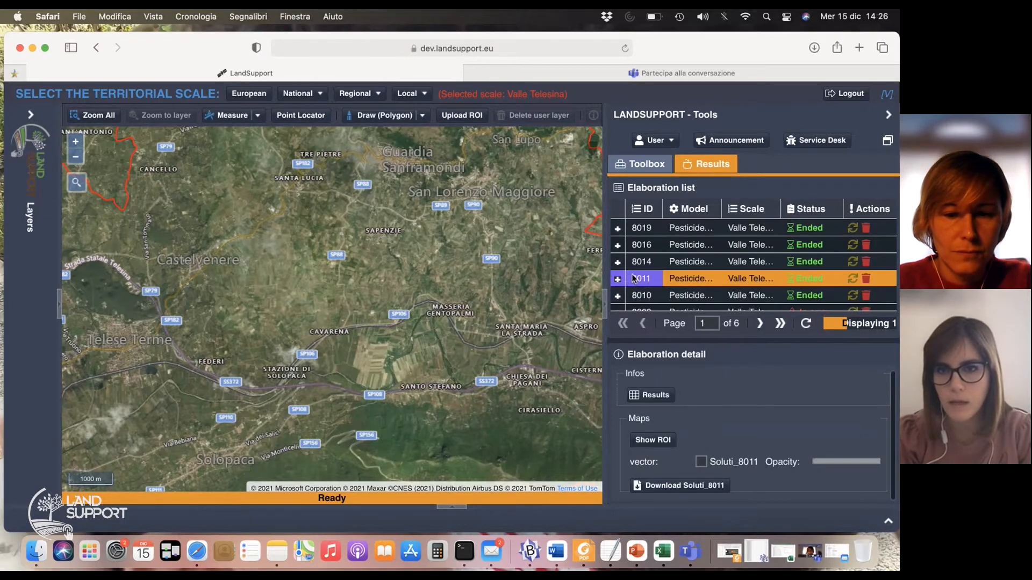
pyautogui.click(701, 461)
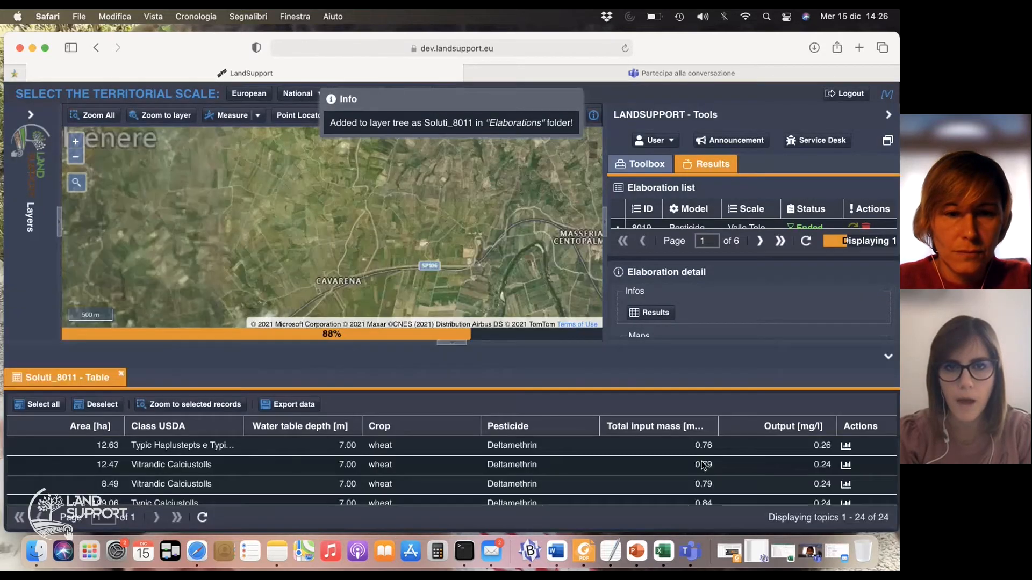
# Show the legend of the Soluti_8011 layer with the whole mapped area in view
pyautogui.click(78, 160)
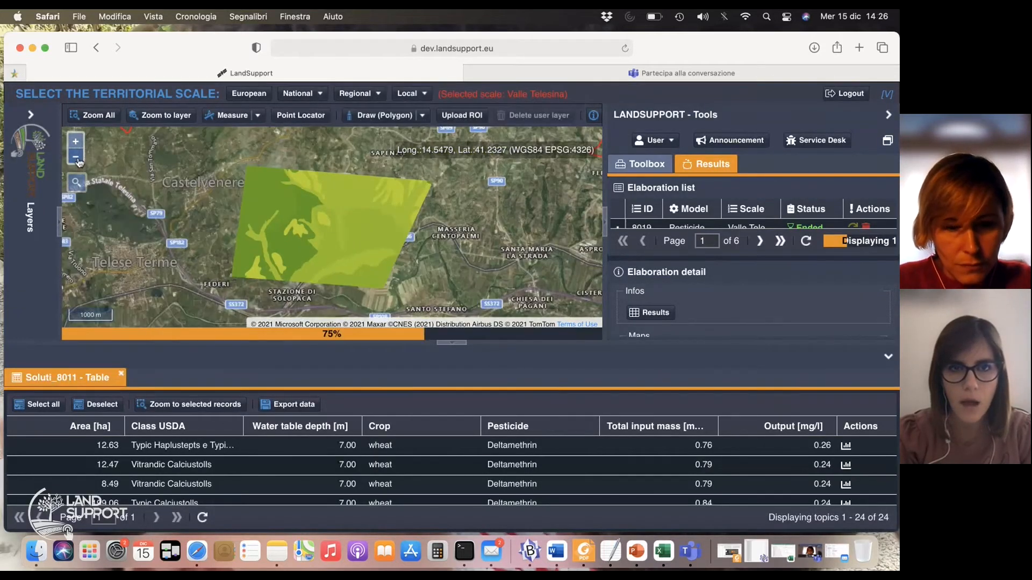
pyautogui.click(61, 228)
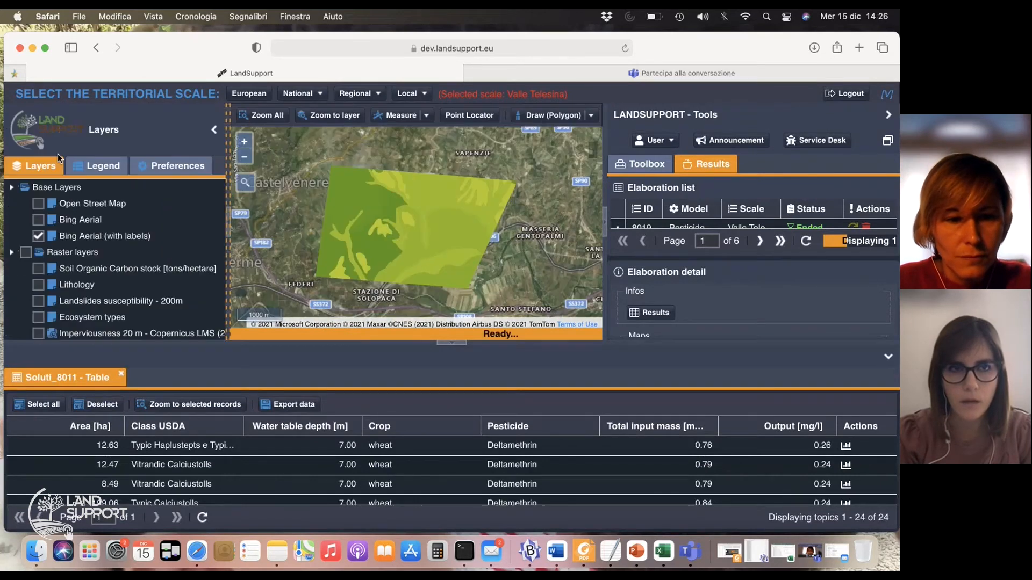
pyautogui.click(90, 171)
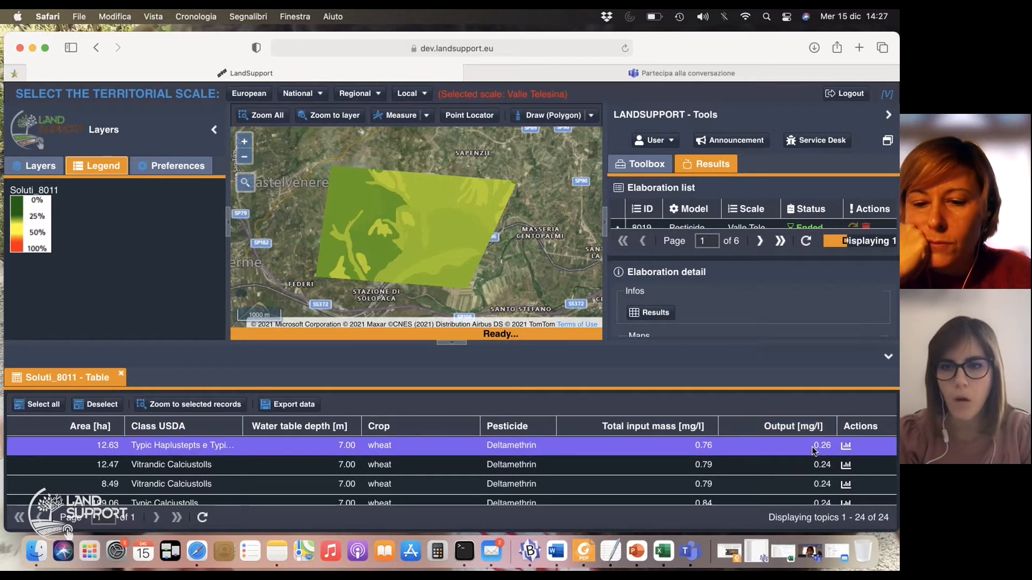
# Examine the cumulative mass graph of the 12.63 ha record in the Soluti_8011 table for 2008 and 2009
pyautogui.moveTo(719, 425); pyautogui.dragTo(693, 425)
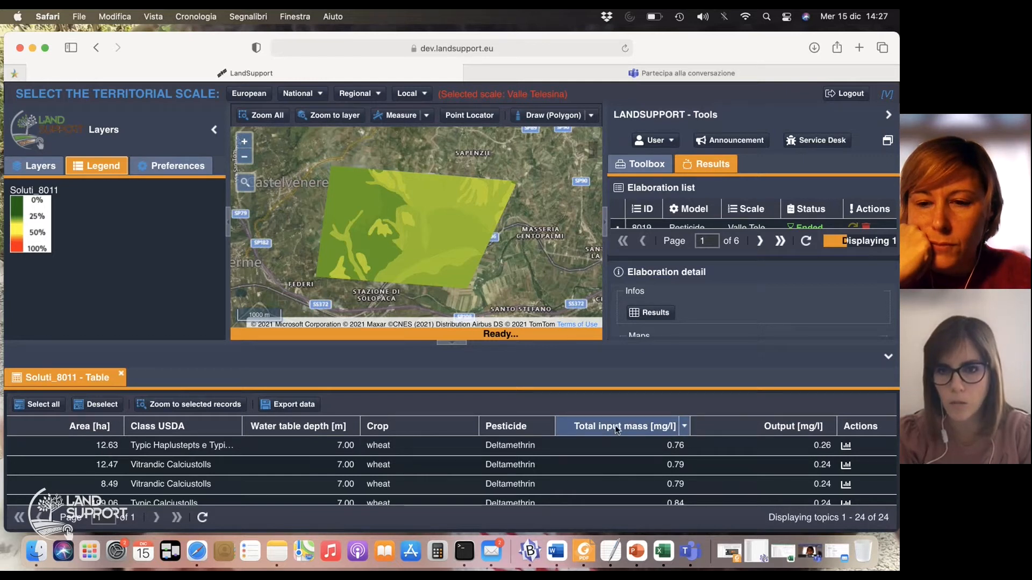
pyautogui.click(626, 445)
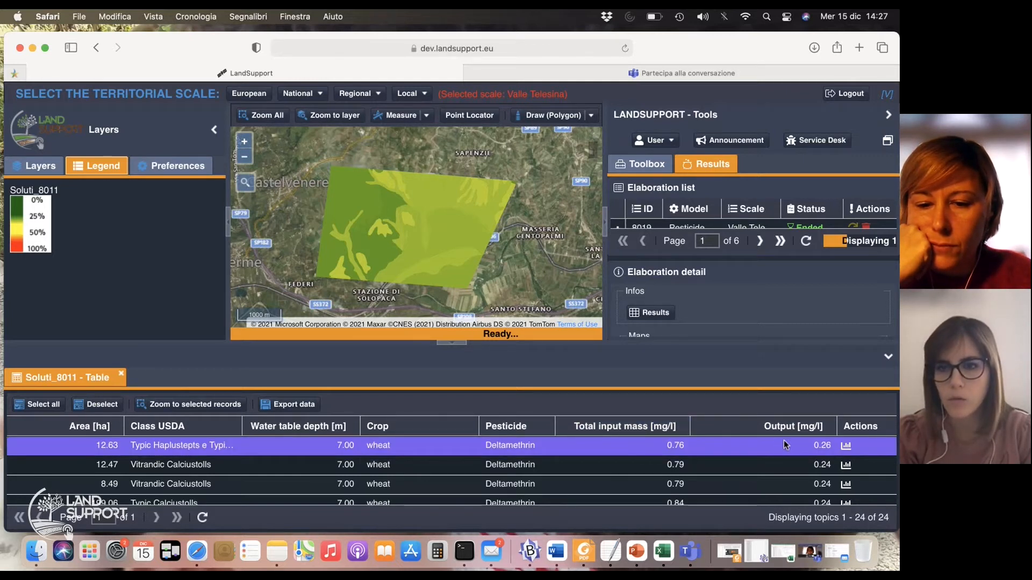
pyautogui.click(845, 446)
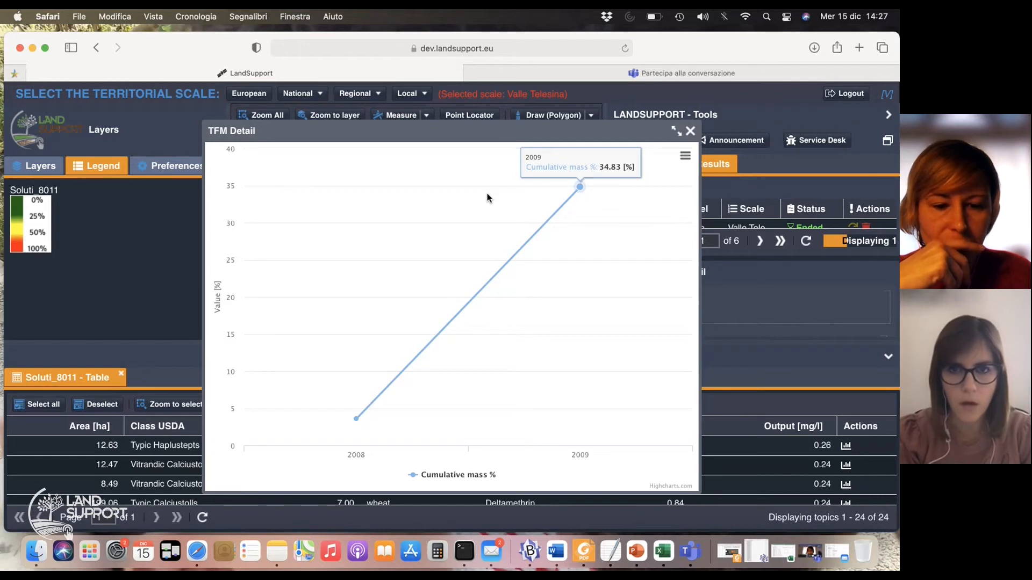
pyautogui.moveTo(398, 361)
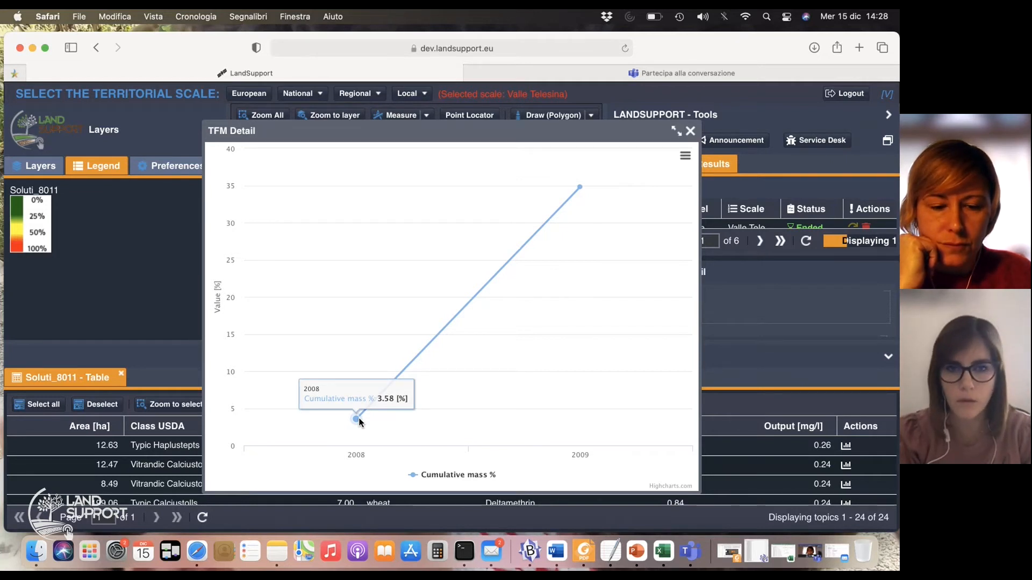
pyautogui.moveTo(555, 248)
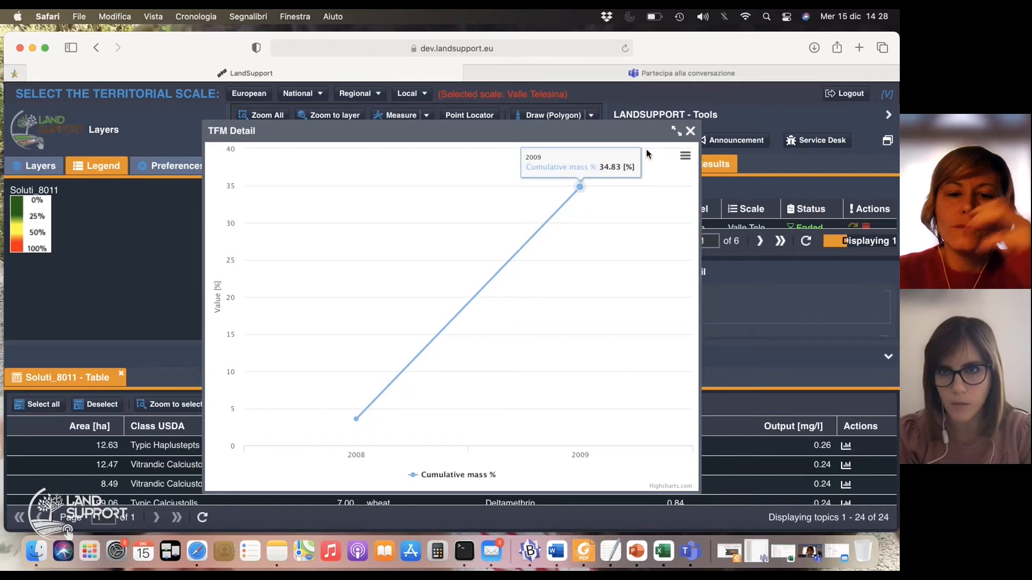
pyautogui.click(691, 134)
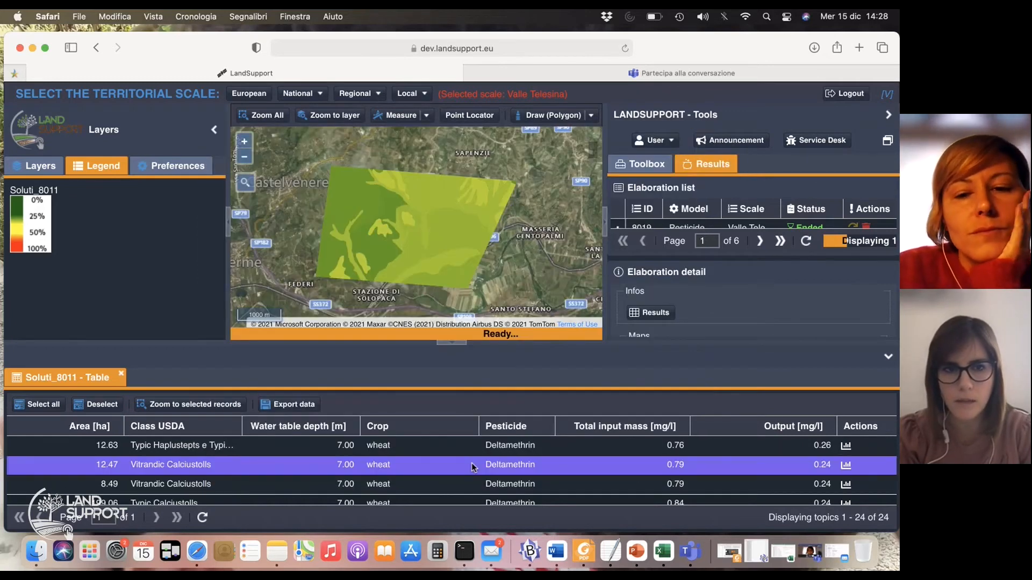
# Examine the cumulative mass graph of the 12.47 ha Vitrandic Calciustolls record, including the 2010 point
pyautogui.click(845, 465)
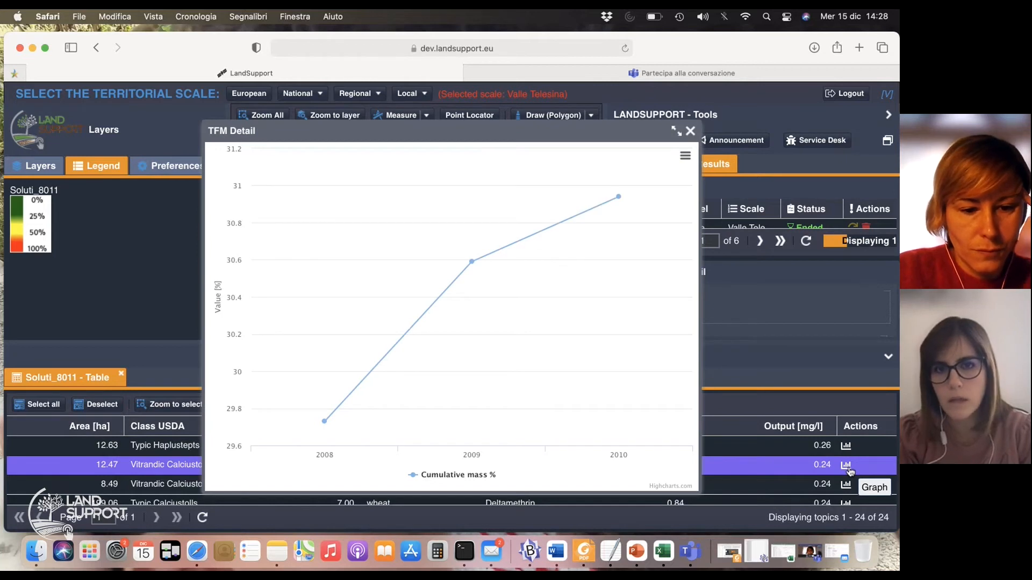
pyautogui.moveTo(612, 216)
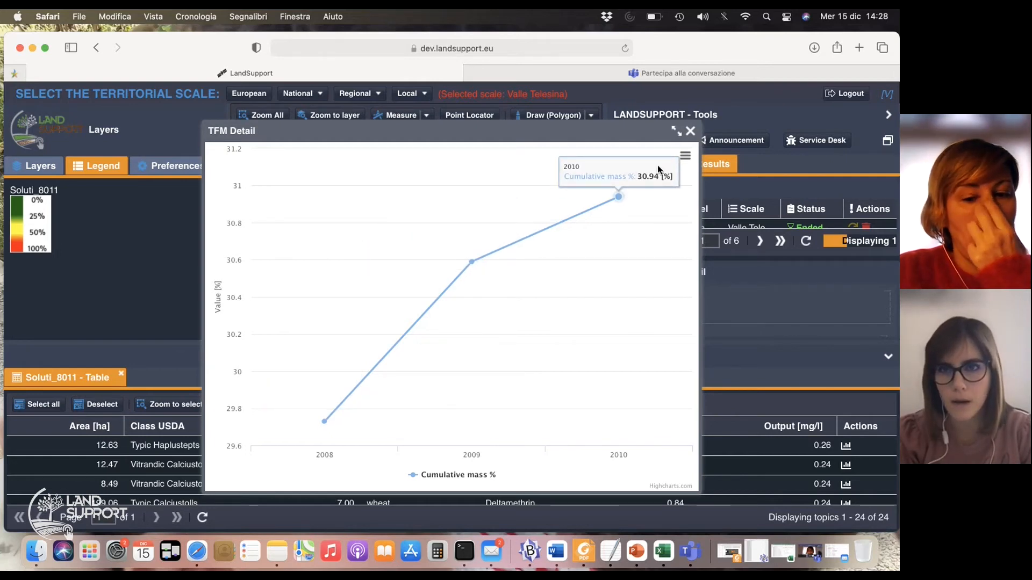
pyautogui.click(690, 131)
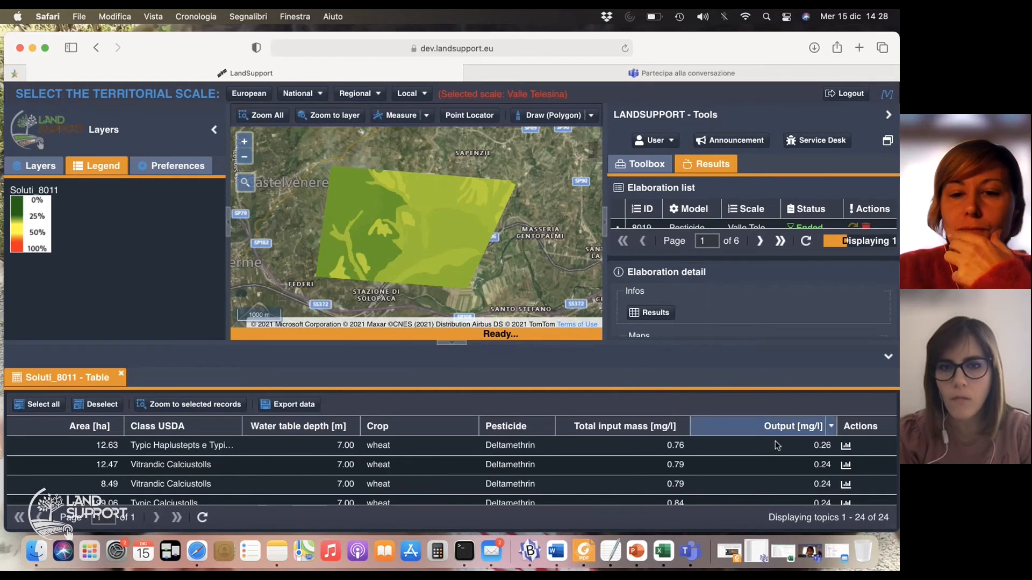
# Open the results table of elaboration 8011 and examine its output mass and input columns for each soil
pyautogui.click(657, 313)
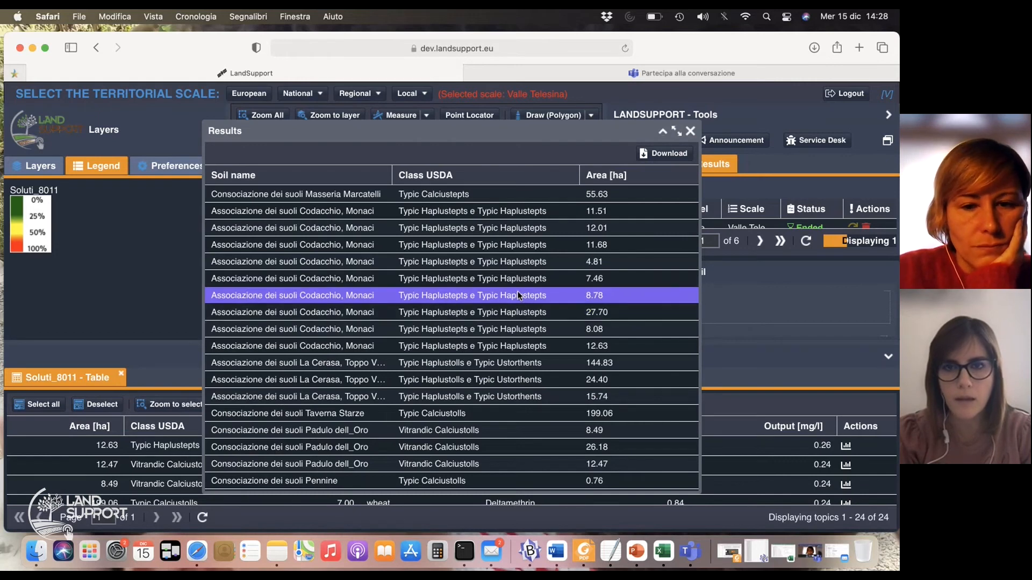
pyautogui.hscroll(10, 518, 295)
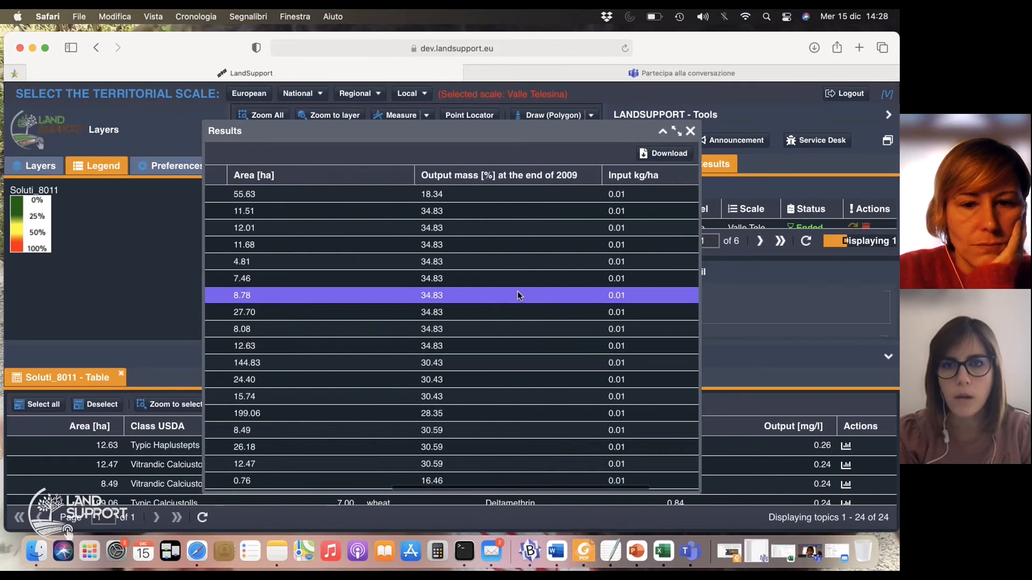
pyautogui.hscroll(5, 517, 295)
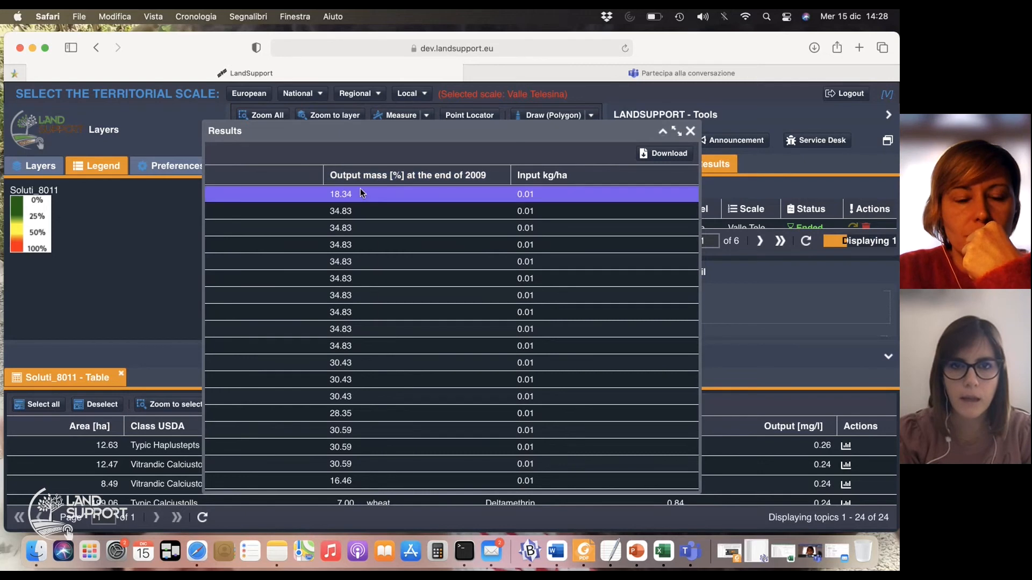
# Sort the results table by ascending output mass at the end of 2009, examine the matching soil names, classes and areas, and close it
pyautogui.click(354, 175)
pyautogui.scroll(-3, 349, 379)
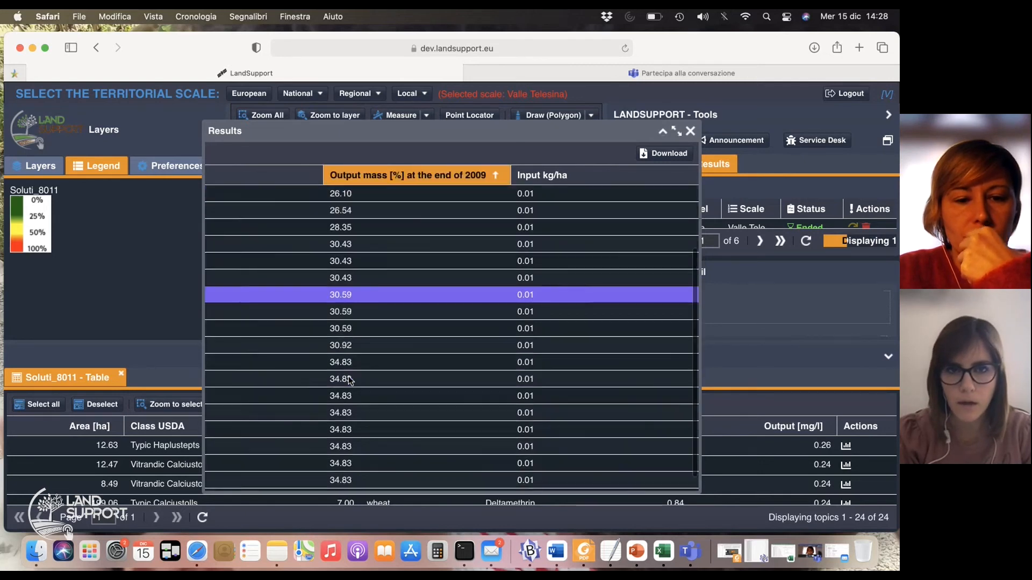
pyautogui.scroll(3, 348, 379)
pyautogui.hscroll(-5, 348, 378)
pyautogui.hscroll(-5, 348, 379)
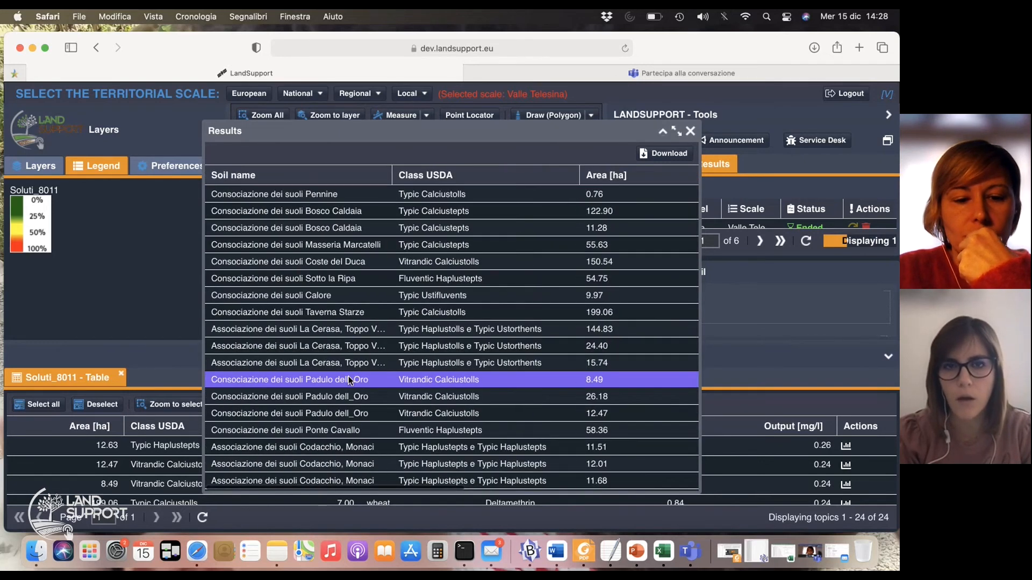
pyautogui.hscroll(8, 348, 380)
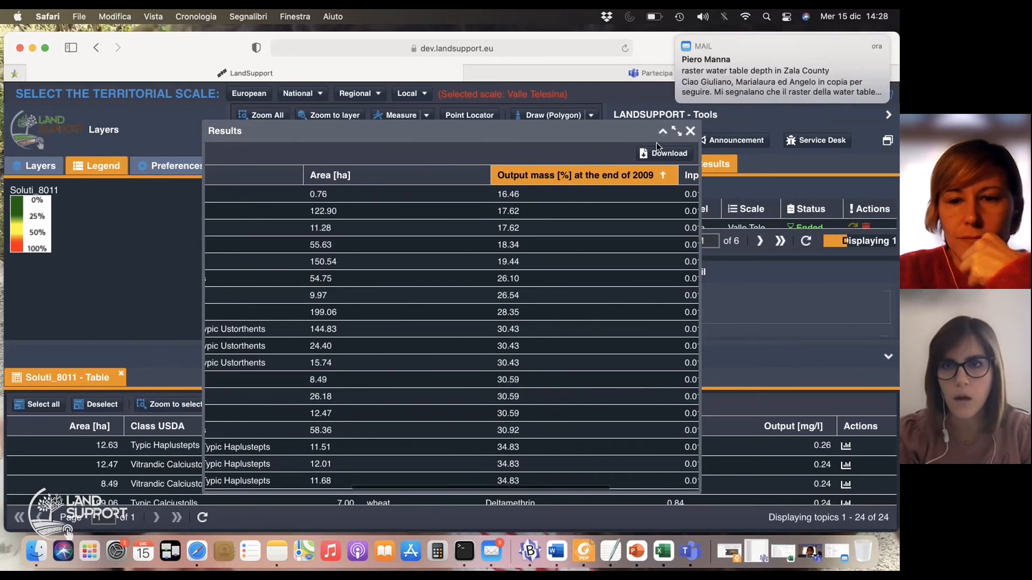
pyautogui.click(691, 132)
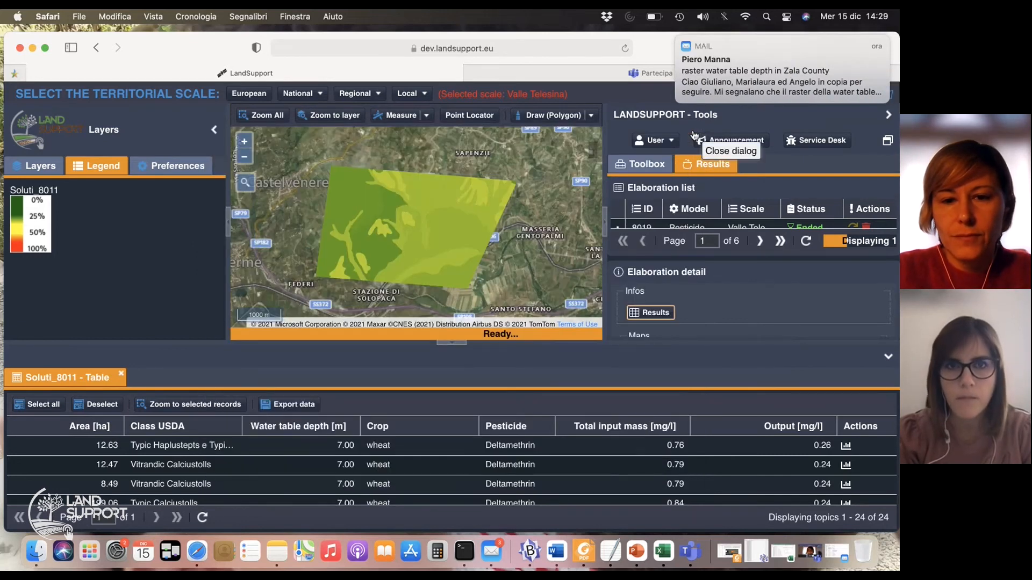
# Dismiss the mail notification and select the 12.63 ha record in the Soluti_8011 table
pyautogui.click(677, 36)
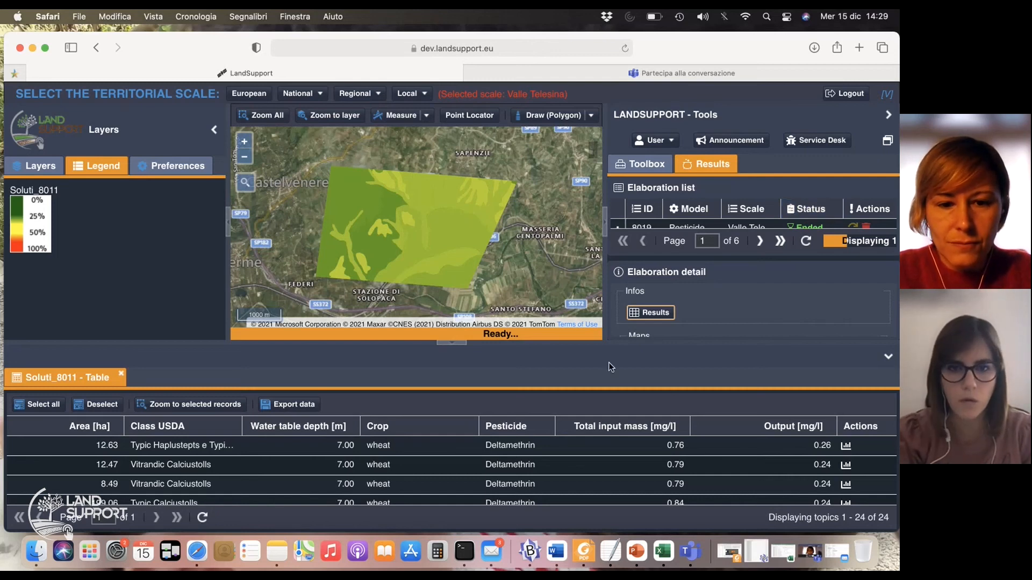
pyautogui.click(415, 449)
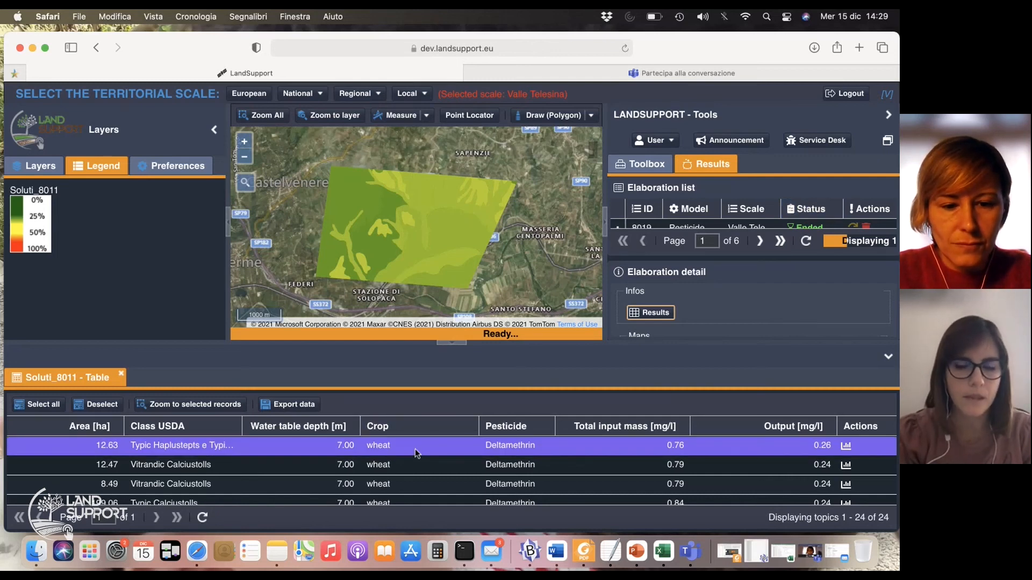